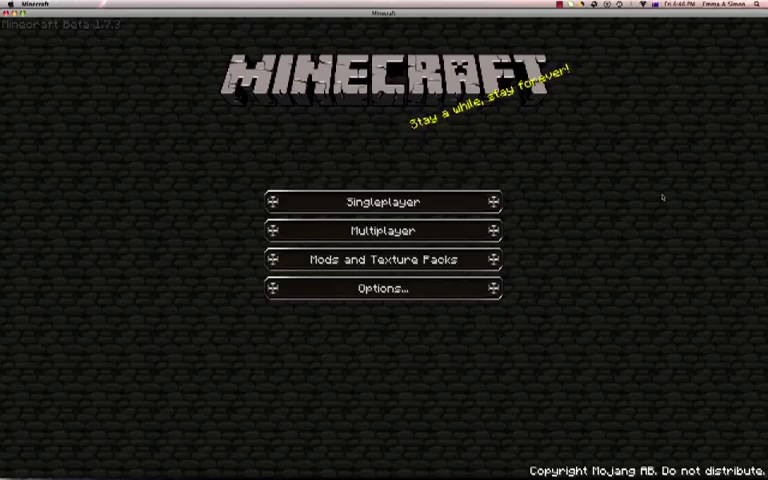
- Keep the DokuCraft 2.5 Light texture pack selected and return to the title menu
{"action": "left_click", "coordinate": [395, 255]}
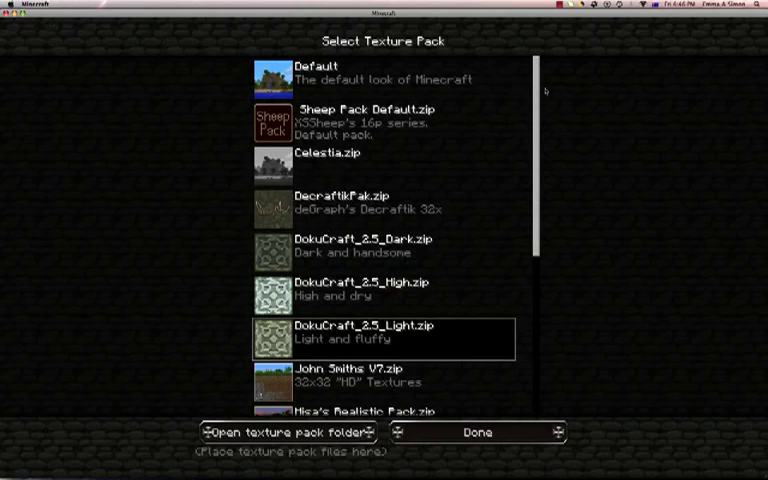
{"action": "scroll", "coordinate": [545, 150], "scroll_direction": "down", "scroll_amount": 4}
{"action": "scroll", "coordinate": [550, 200], "scroll_direction": "up", "scroll_amount": 2}
{"action": "scroll", "coordinate": [555, 240], "scroll_direction": "down", "scroll_amount": 3}
{"action": "scroll", "coordinate": [557, 250], "scroll_direction": "down", "scroll_amount": 3}
{"action": "scroll", "coordinate": [557, 250], "scroll_direction": "up", "scroll_amount": 3}
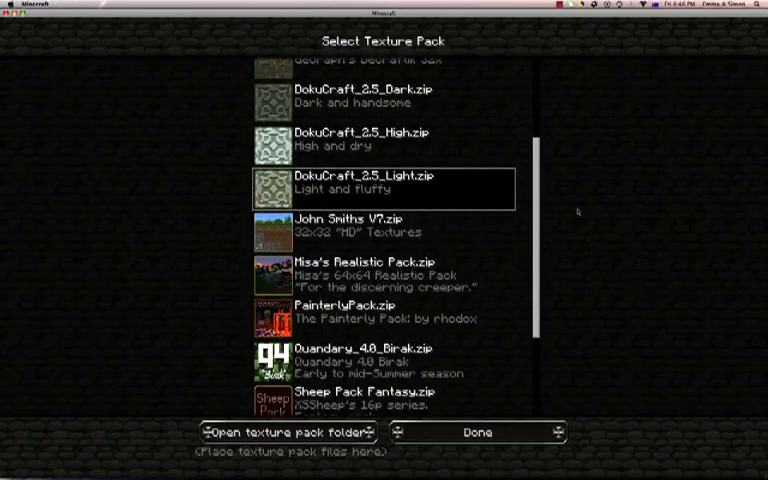
{"action": "scroll", "coordinate": [543, 210], "scroll_direction": "up", "scroll_amount": 3}
{"action": "scroll", "coordinate": [543, 250], "scroll_direction": "down", "scroll_amount": 3}
{"action": "scroll", "coordinate": [543, 280], "scroll_direction": "up", "scroll_amount": 3}
{"action": "scroll", "coordinate": [543, 308], "scroll_direction": "up", "scroll_amount": 1}
{"action": "scroll", "coordinate": [543, 308], "scroll_direction": "down", "scroll_amount": 2}
{"action": "scroll", "coordinate": [560, 290], "scroll_direction": "up", "scroll_amount": 2}
{"action": "scroll", "coordinate": [584, 260], "scroll_direction": "down", "scroll_amount": 1}
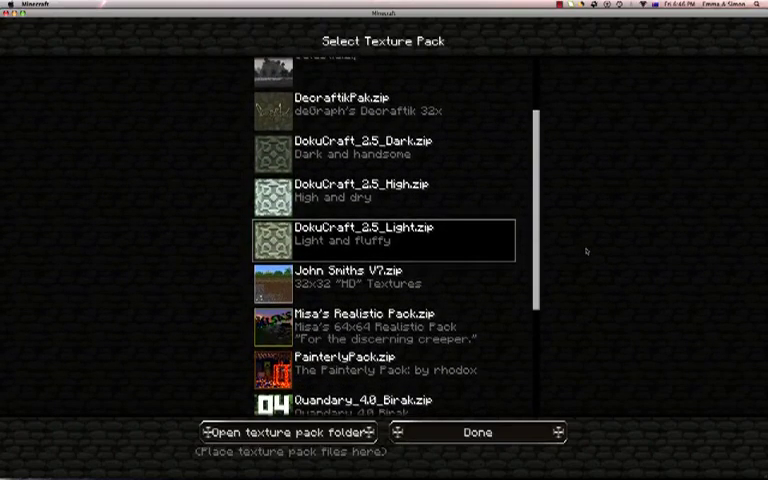
{"action": "left_click", "coordinate": [490, 436]}
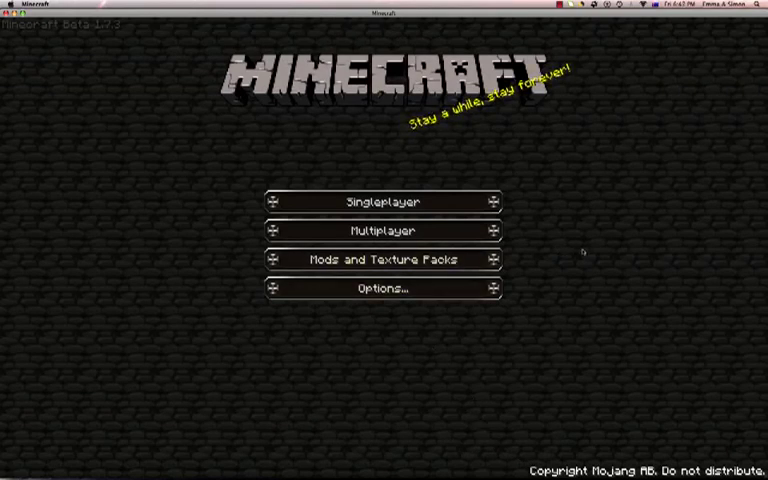
- Load the Planitoids world and check the machine beside the house chest
{"action": "left_click", "coordinate": [481, 203]}
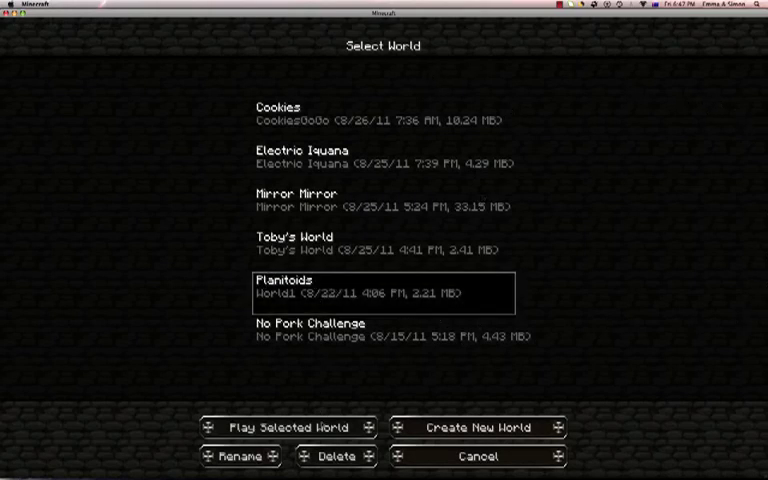
{"action": "left_click", "coordinate": [288, 428]}
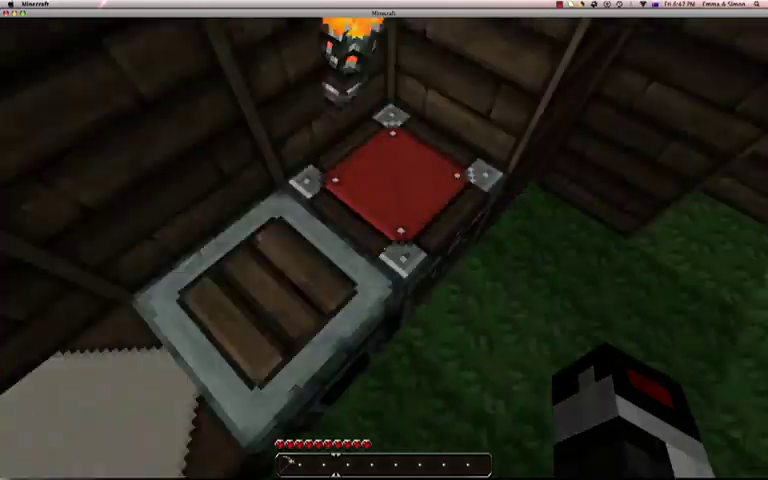
{"action": "right_click", "coordinate": [384, 240]}
{"action": "key", "text": "Escape"}
{"action": "right_click", "coordinate": [384, 240]}
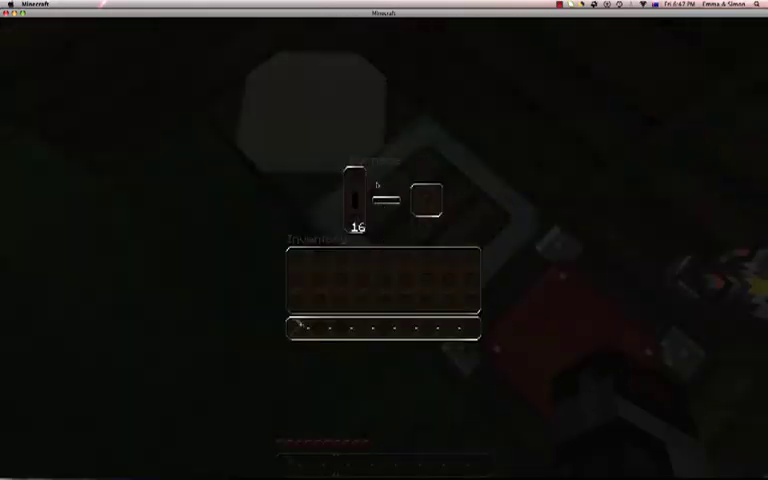
{"action": "key", "text": "Escape"}
- Look through the house chest's contents twice
{"action": "right_click", "coordinate": [384, 240]}
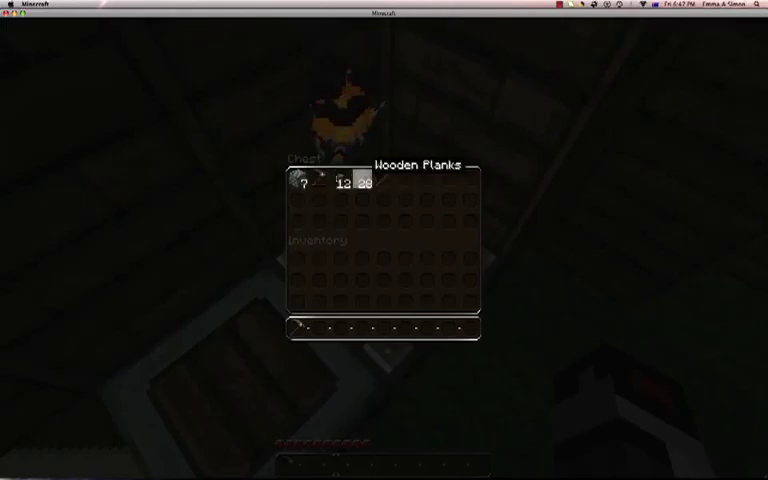
{"action": "key", "text": "Escape"}
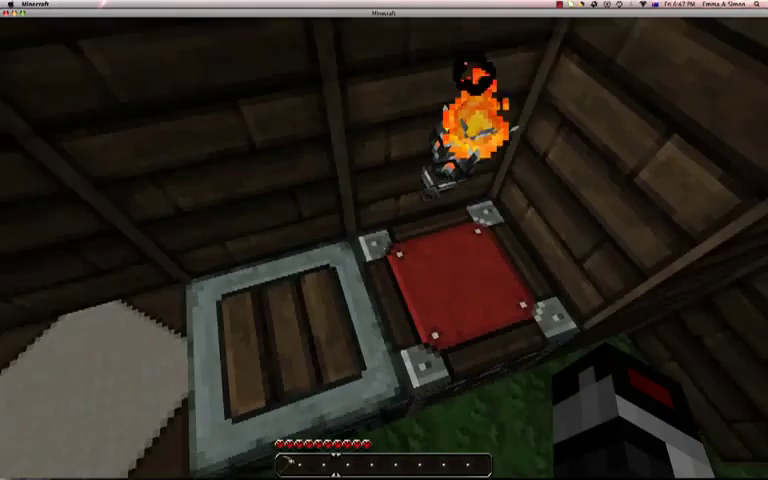
{"action": "right_click", "coordinate": [384, 240]}
{"action": "key", "text": "Escape"}
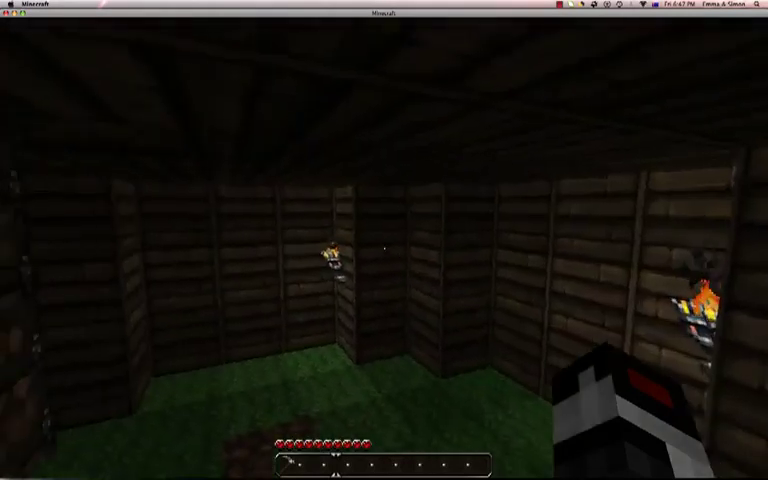
- Climb the ladder out of the house and view the floating glowstone orbs
{"action": "key", "text": "w"}
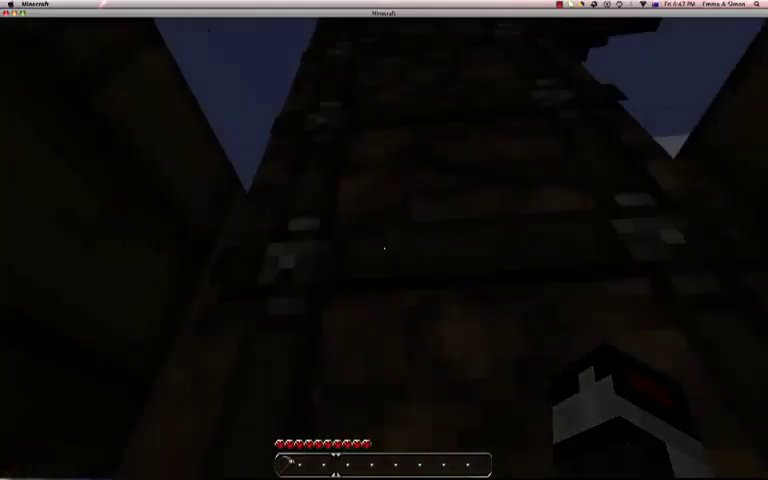
{"action": "key", "text": "w"}
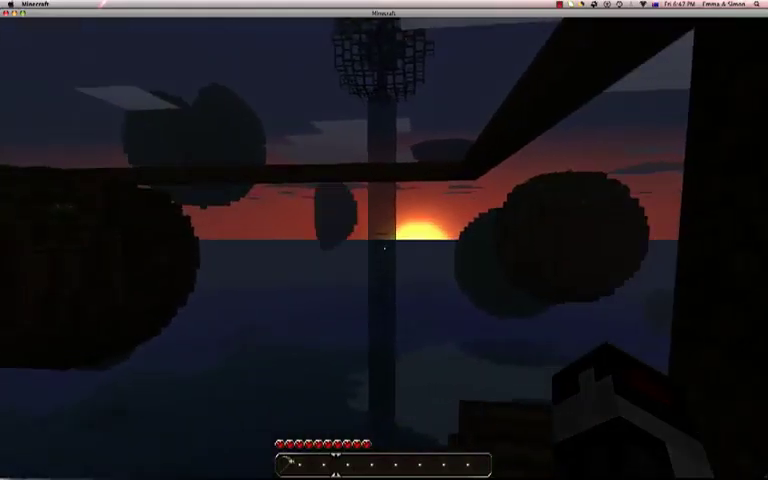
{"action": "key", "text": "w"}
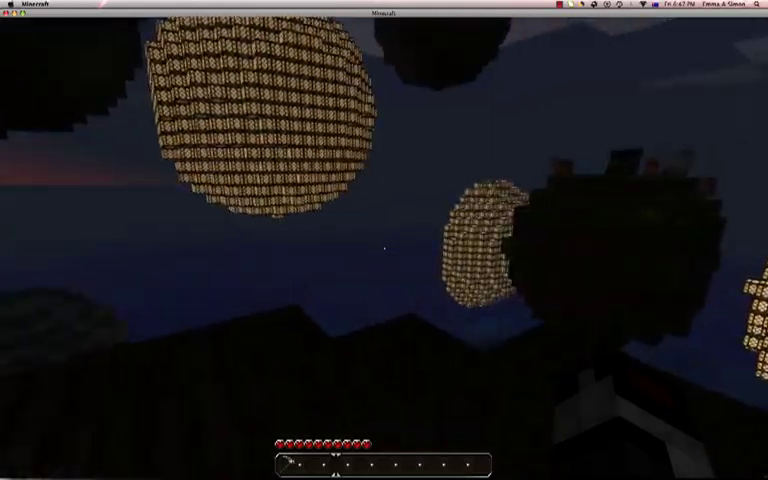
{"action": "key", "text": "w"}
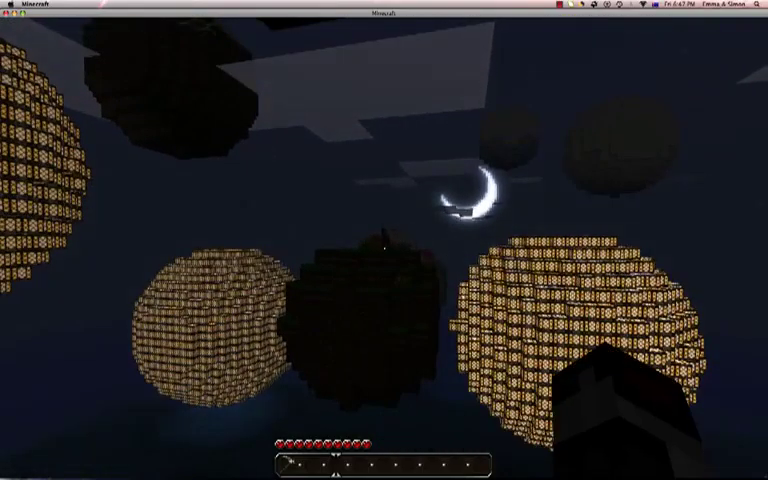
{"action": "key", "text": "w"}
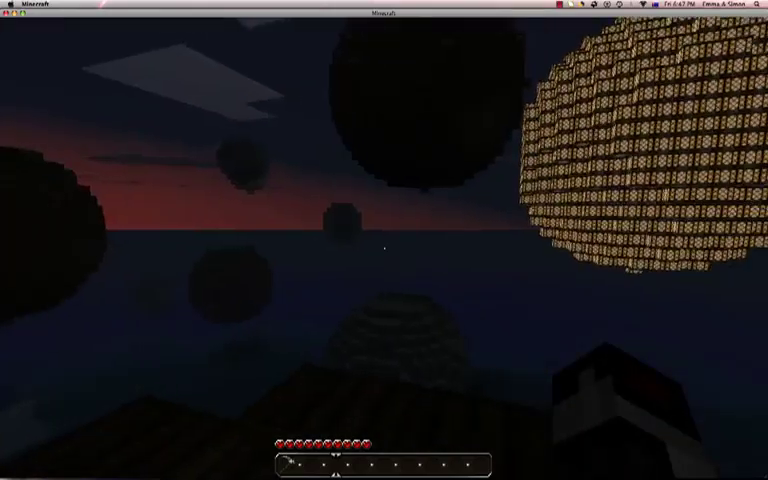
{"action": "key", "text": "w"}
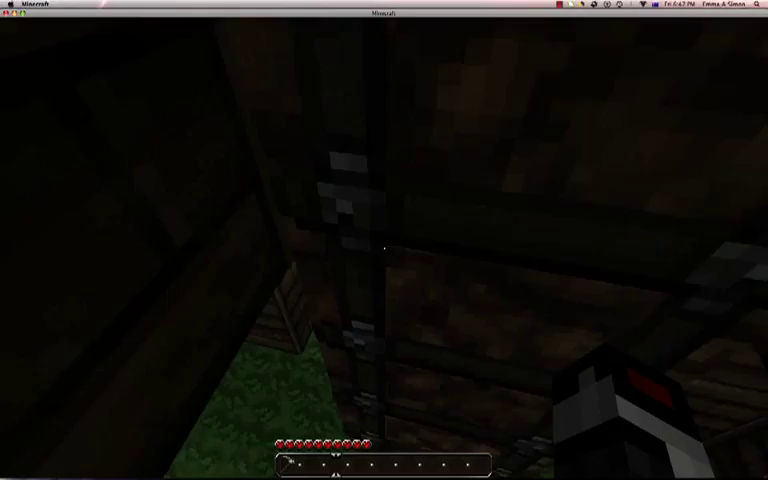
- Close the Options screen and resume the game
{"action": "key", "text": "Escape"}
{"action": "left_click", "coordinate": [370, 241]}
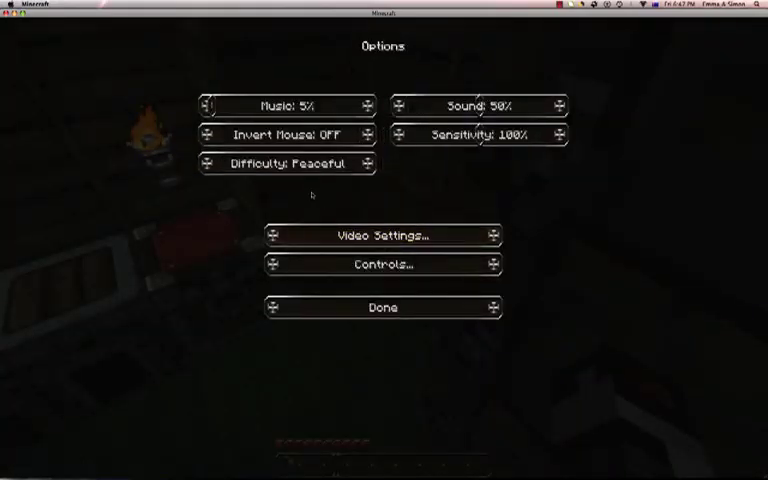
{"action": "left_click", "coordinate": [345, 311]}
{"action": "left_click", "coordinate": [383, 152]}
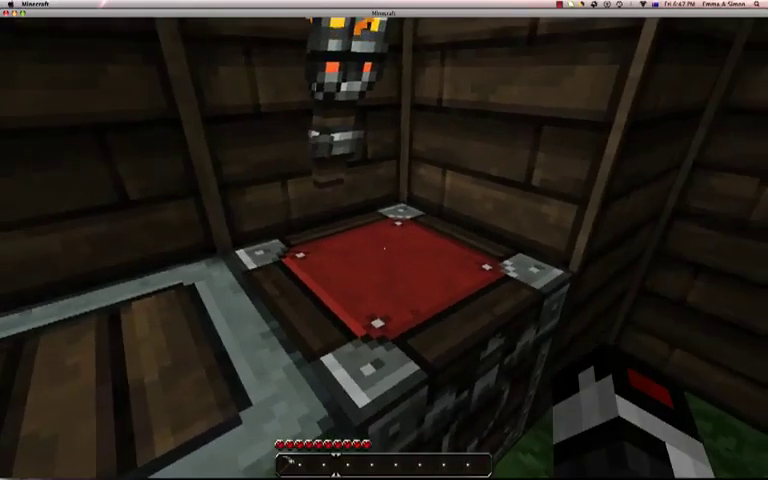
- Move the twelve torches from the house chest into the hotbar, leaving the 28 planks
{"action": "right_click", "coordinate": [384, 248]}
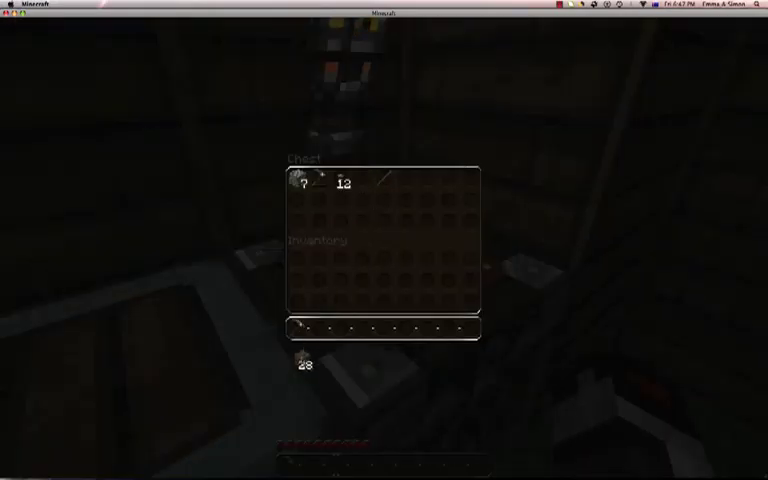
{"action": "key", "text": "Escape"}
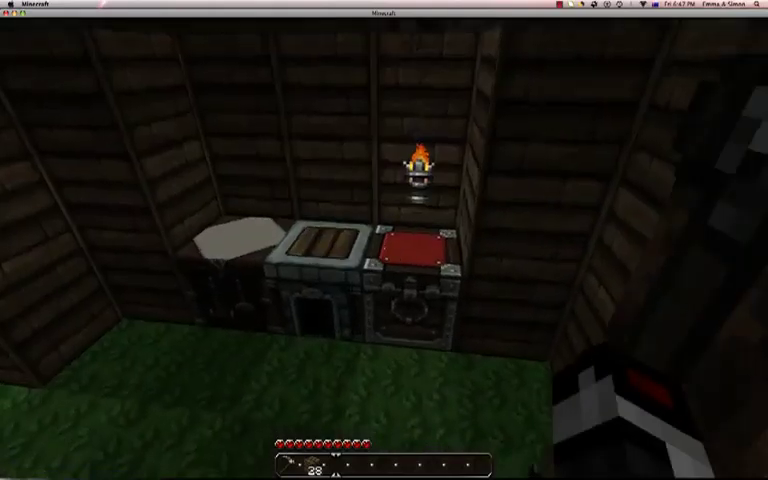
{"action": "right_click", "coordinate": [384, 240]}
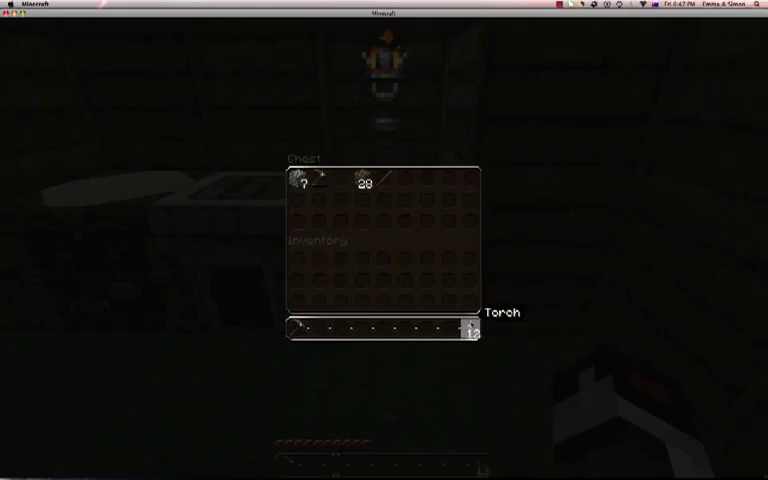
- Walk from the house to the stone orb, placing torches on the grass and in the cave
{"action": "key", "text": "Escape"}
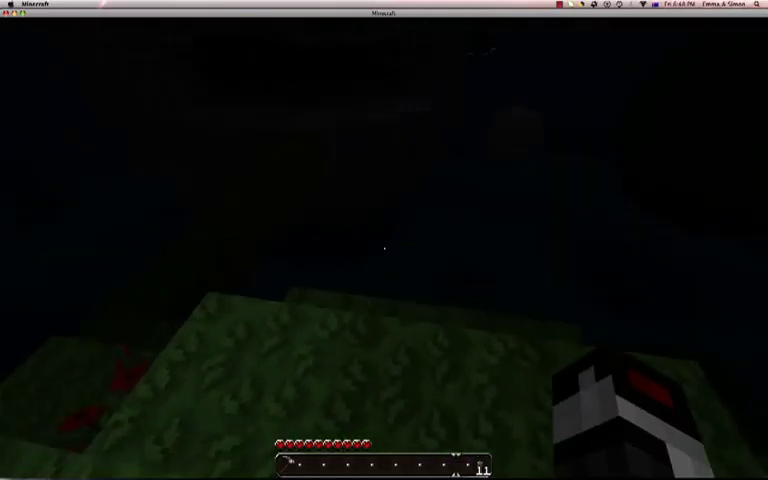
{"action": "right_click", "coordinate": [384, 248]}
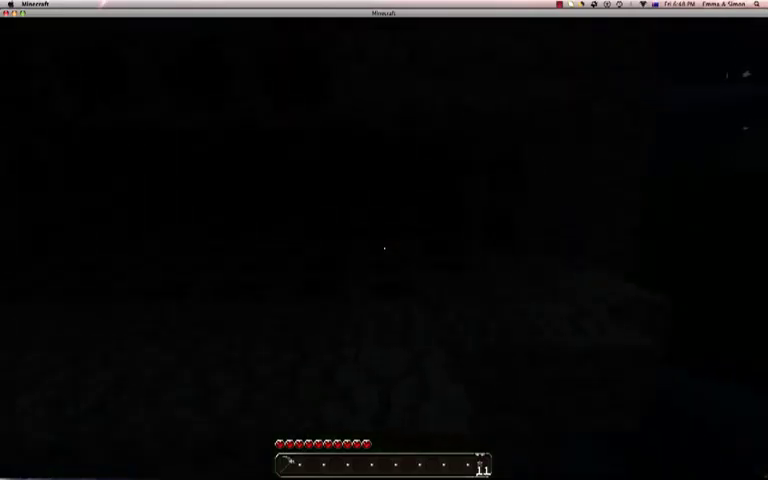
{"action": "right_click", "coordinate": [384, 248]}
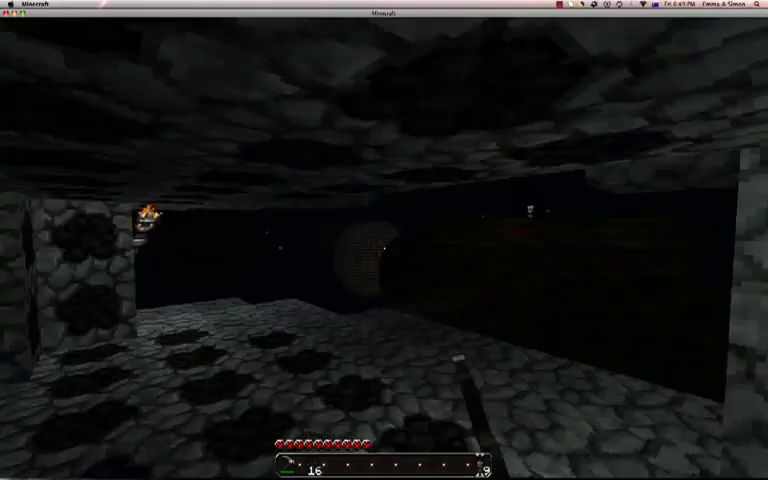
- Place a torch in the cobblestone orb, then mine its coal ore to 51 coal
{"action": "right_click", "coordinate": [383, 248]}
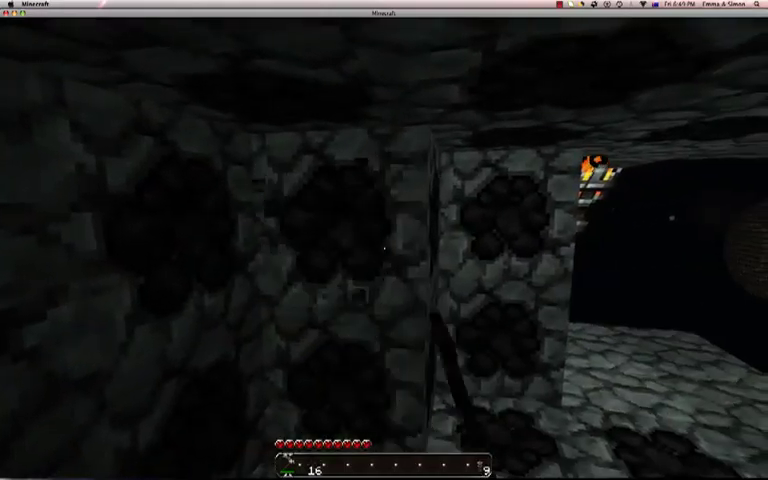
{"action": "left_click_drag", "start_coordinate": [383, 248], "coordinate": [383, 248]}
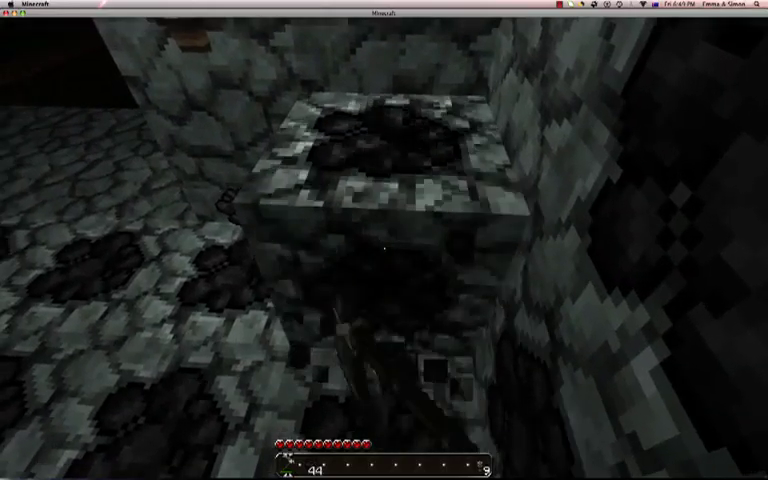
{"action": "left_click_drag", "start_coordinate": [384, 248], "coordinate": [384, 248]}
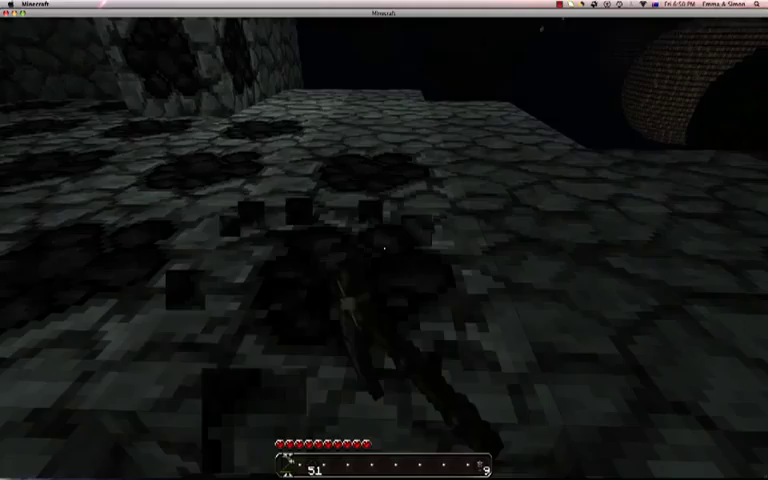
- Mine more coal ore until the hotbar shows 64 and 19, then leave the orb
{"action": "left_click_drag", "start_coordinate": [384, 248], "coordinate": [384, 248]}
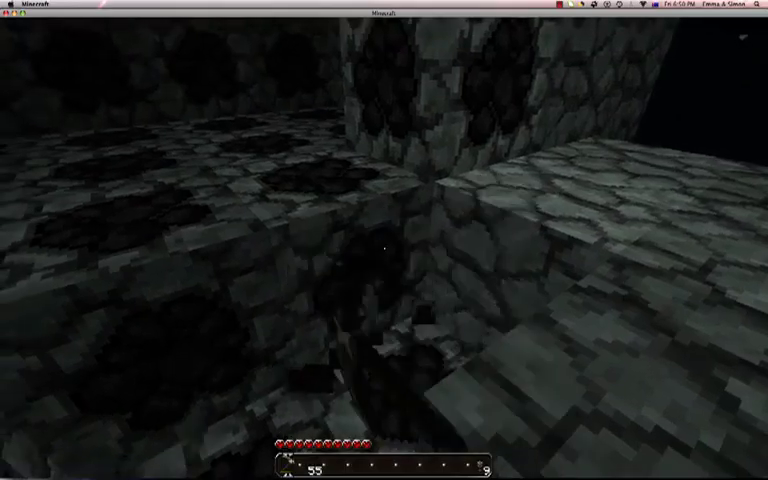
{"action": "left_click_drag", "start_coordinate": [384, 248], "coordinate": [384, 248]}
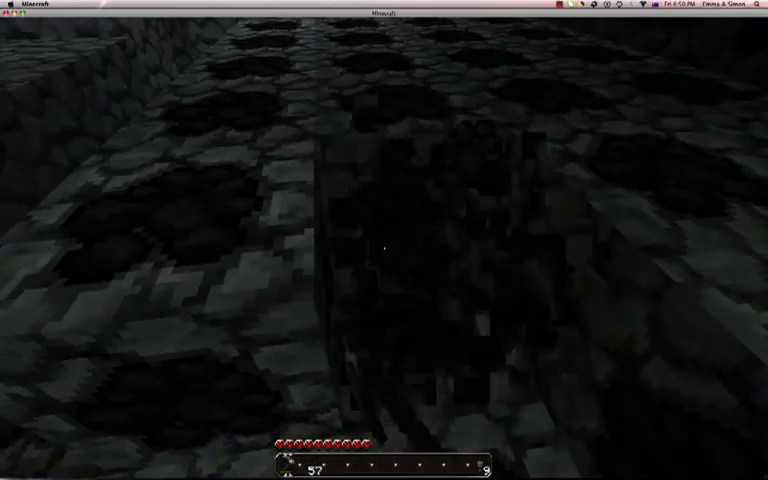
{"action": "left_click_drag", "start_coordinate": [384, 248], "coordinate": [384, 248]}
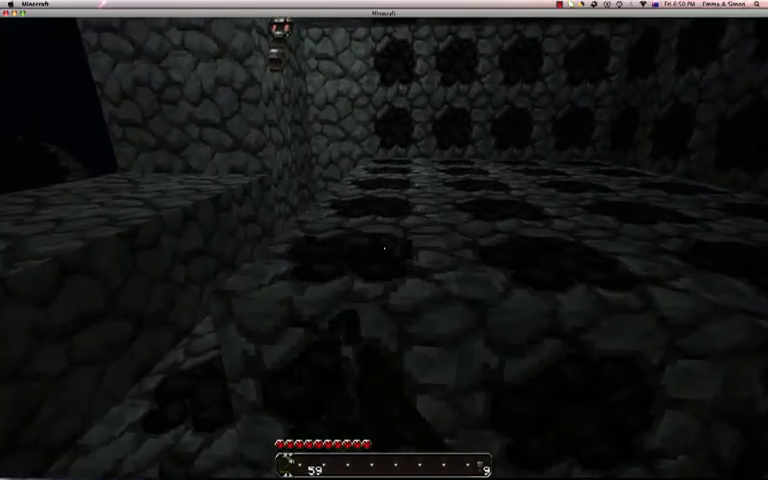
{"action": "left_click_drag", "start_coordinate": [384, 248], "coordinate": [384, 248]}
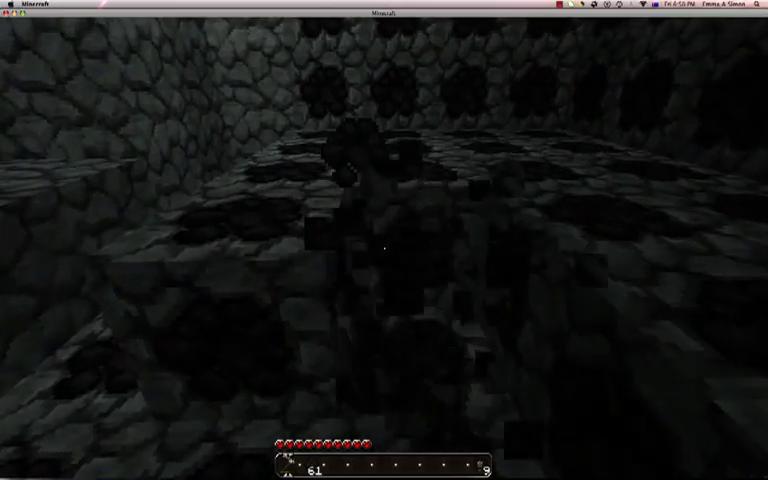
{"action": "left_click_drag", "start_coordinate": [384, 248], "coordinate": [384, 248]}
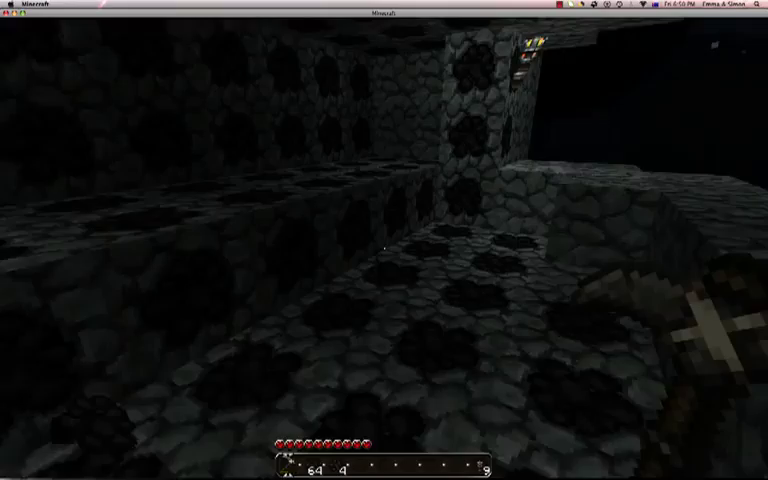
{"action": "left_click_drag", "start_coordinate": [384, 248], "coordinate": [384, 248]}
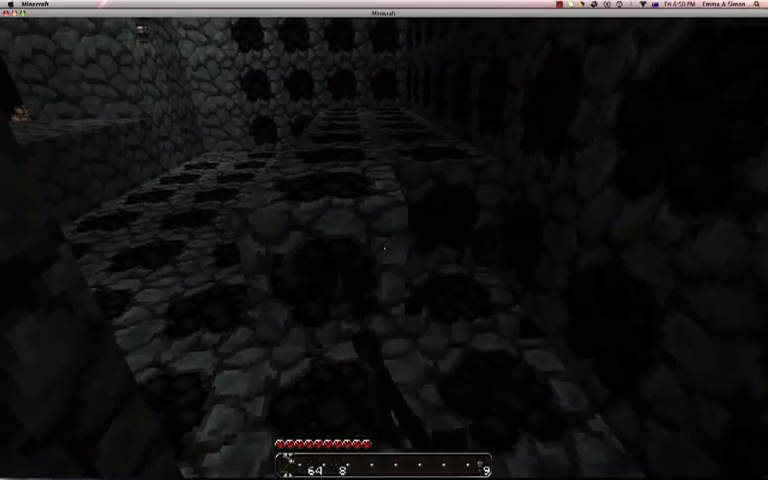
{"action": "left_click_drag", "start_coordinate": [384, 248], "coordinate": [384, 248]}
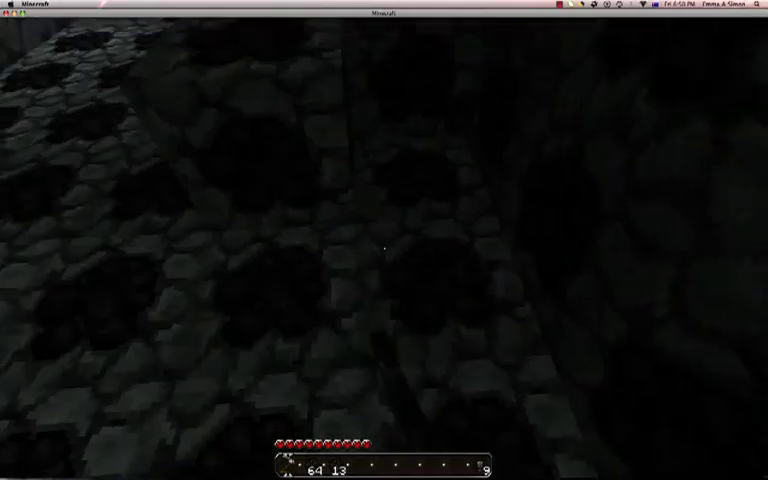
{"action": "left_click_drag", "start_coordinate": [384, 248], "coordinate": [384, 248]}
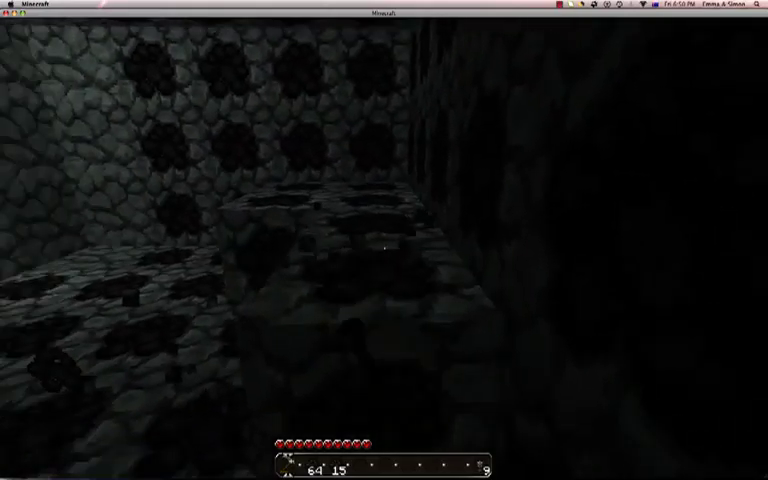
{"action": "left_click_drag", "start_coordinate": [384, 248], "coordinate": [384, 248]}
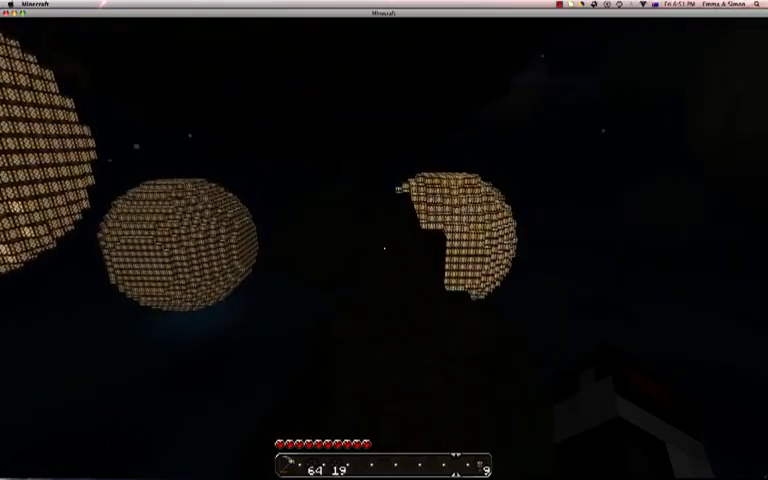
- Store the 64 and 19 coal in the house chest and climb out under the night sky
{"action": "key", "text": "F1"}
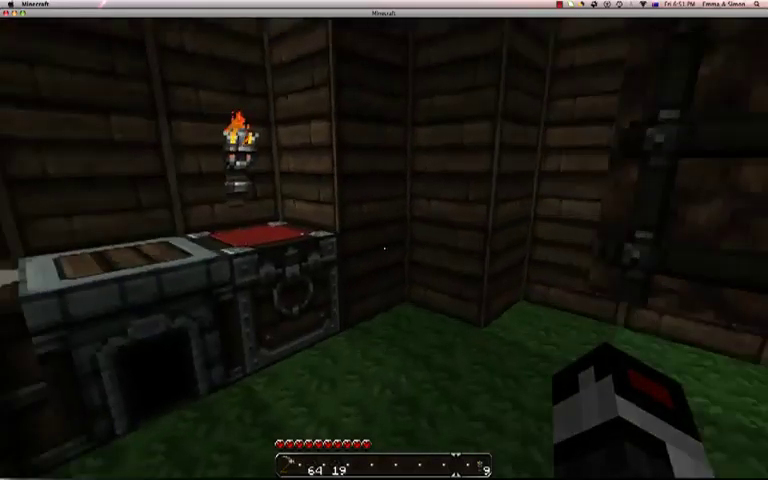
{"action": "right_click", "coordinate": [384, 240]}
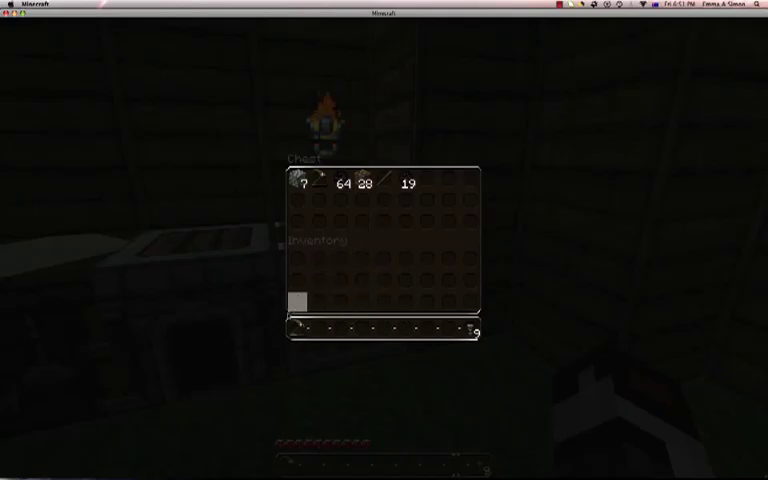
{"action": "key", "text": "Escape"}
{"action": "key", "text": "w"}
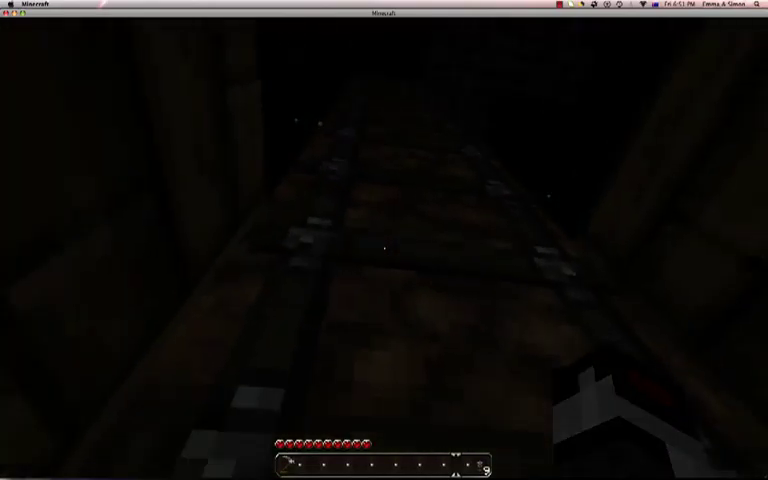
{"action": "key", "text": "w"}
{"action": "key", "text": "w"}
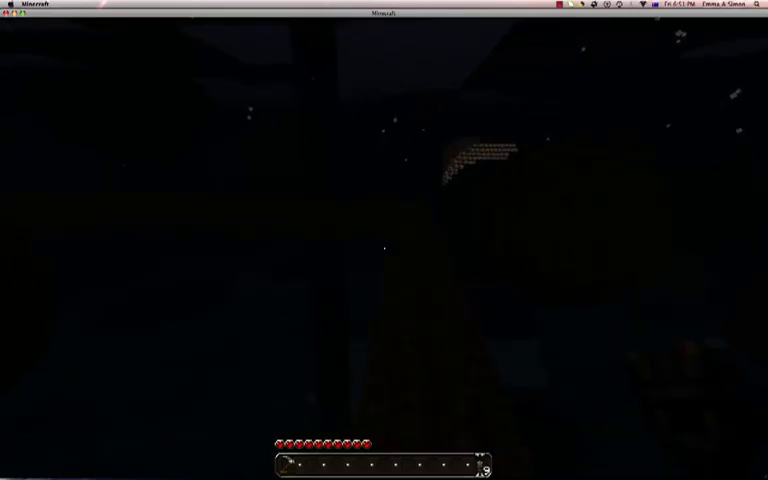
- Walk across the dark grass to the torch-lit cobblestone orb, checking the inventory on the way
{"action": "key", "text": "w"}
{"action": "key", "text": "w"}
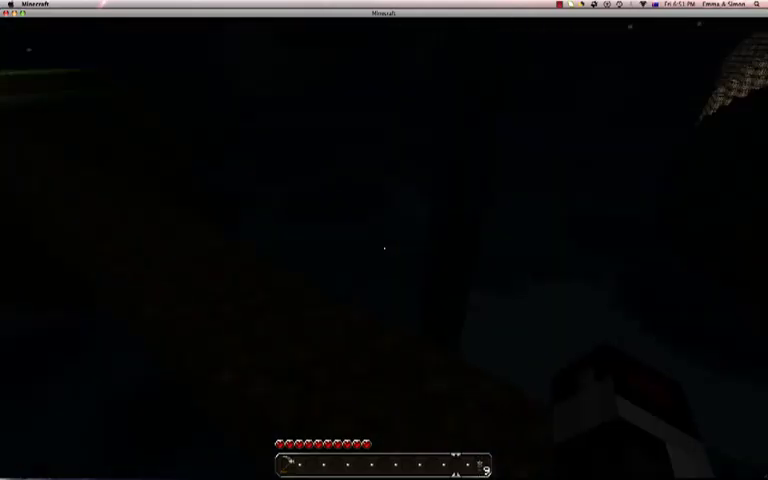
{"action": "key", "text": "w"}
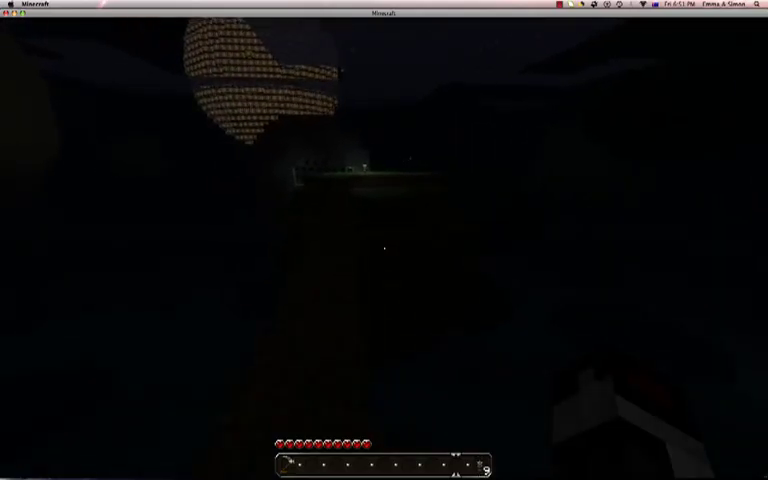
{"action": "key", "text": "w"}
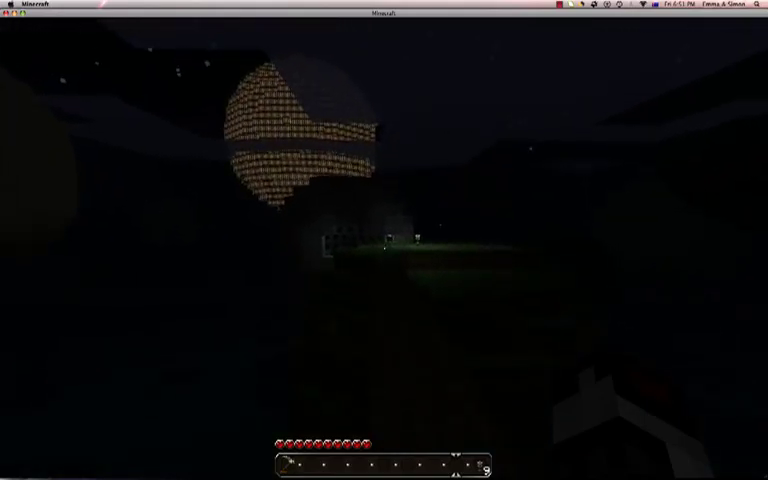
{"action": "key", "text": "e"}
{"action": "key", "text": "e"}
{"action": "key", "text": "w"}
{"action": "key", "text": "w"}
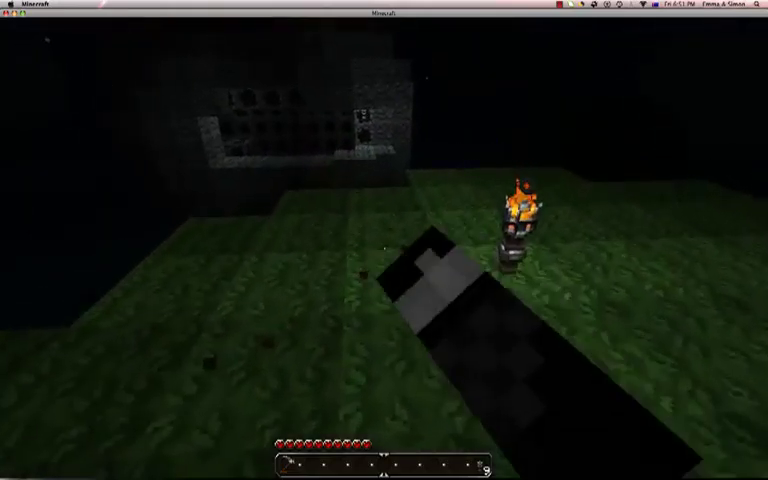
{"action": "key", "text": "w"}
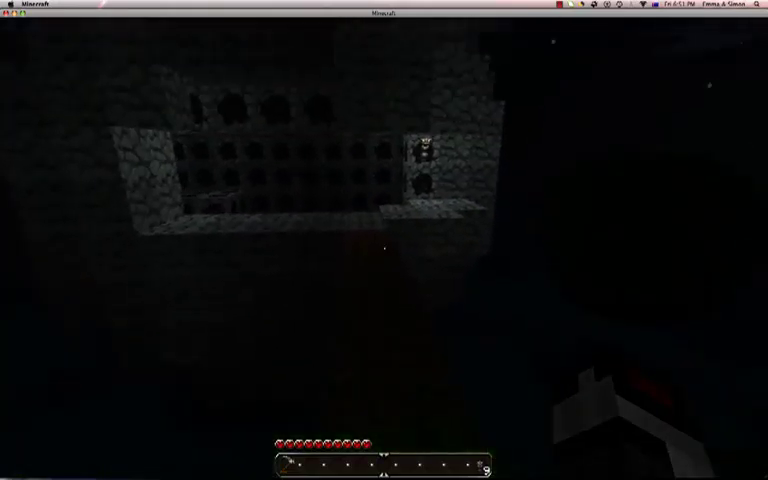
- Enter the orb and break several cobblestone blocks from its walls
{"action": "key", "text": "w"}
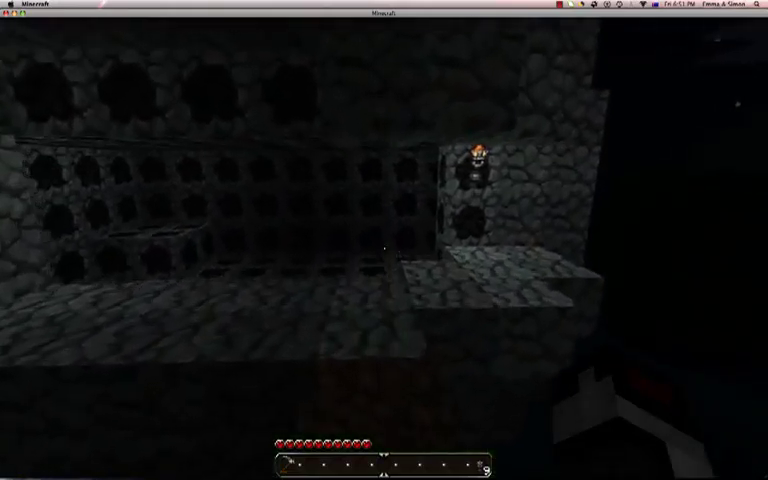
{"action": "key", "text": "w"}
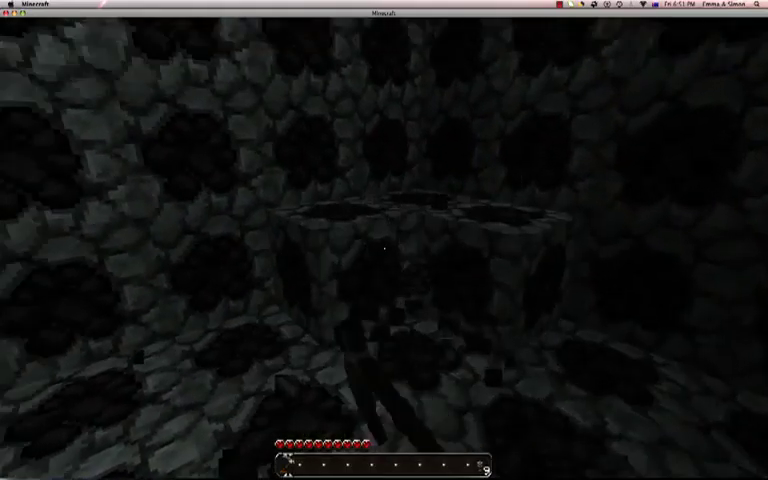
{"action": "key", "text": "w"}
{"action": "key", "text": "w"}
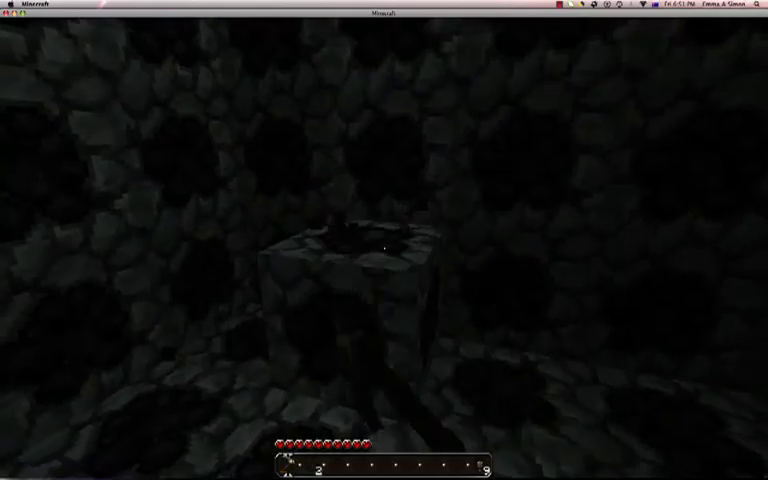
{"action": "left_click", "coordinate": [384, 246]}
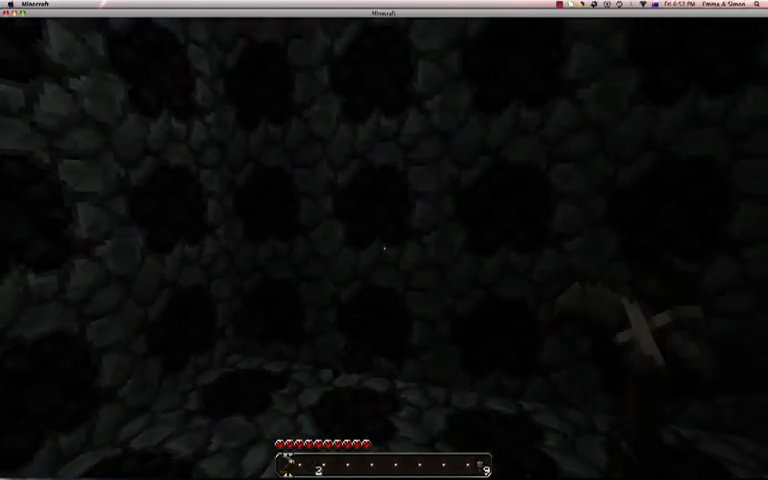
{"action": "left_click", "coordinate": [384, 246]}
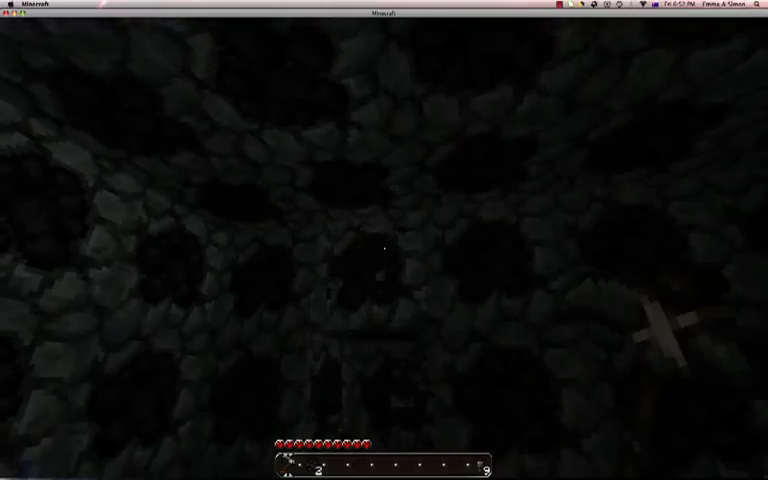
{"action": "left_click", "coordinate": [384, 246]}
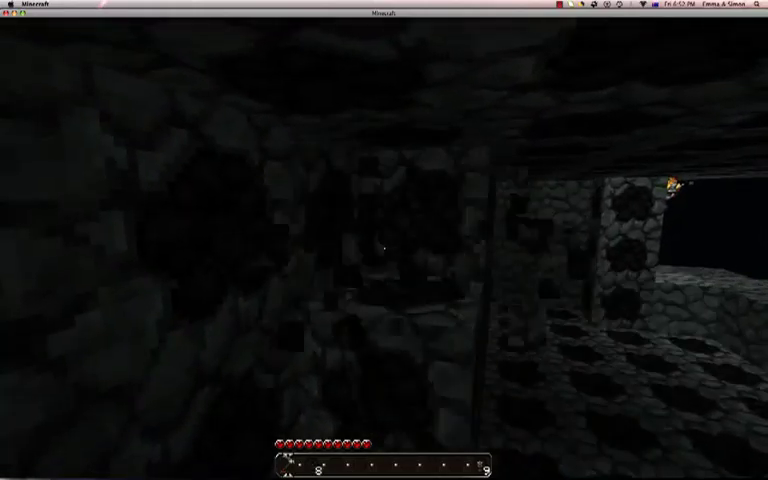
{"action": "left_click", "coordinate": [384, 246]}
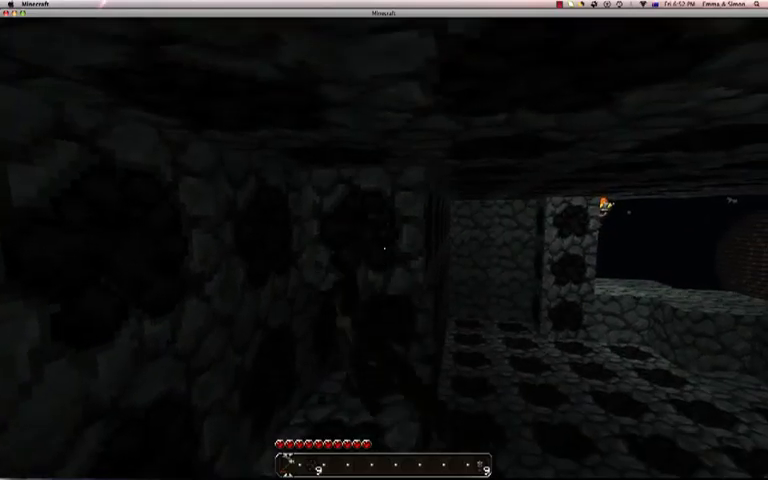
- Mine the coal deposits along the cave walls and ceiling to reach 20 coal
{"action": "left_click", "coordinate": [384, 246]}
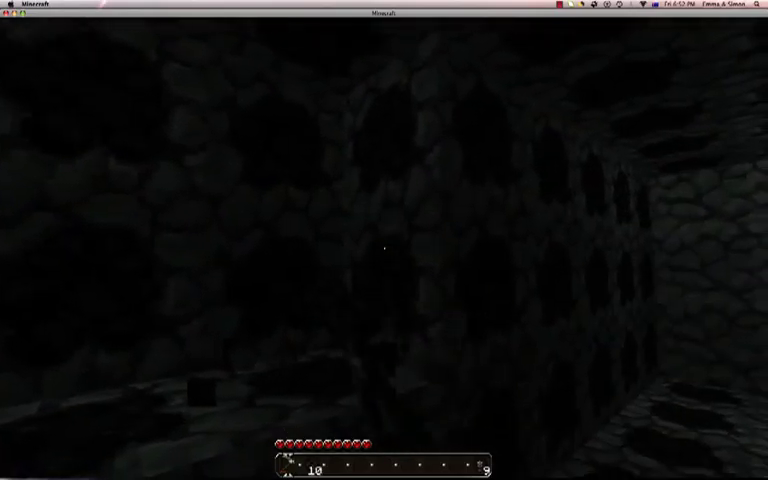
{"action": "left_click", "coordinate": [384, 246]}
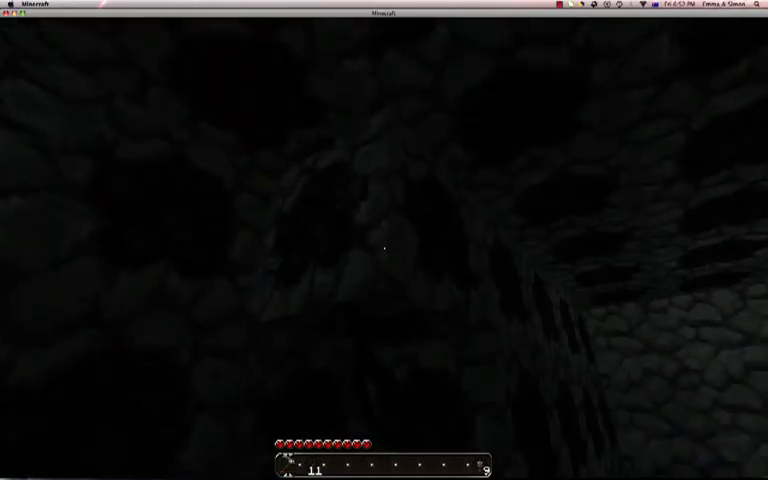
{"action": "left_click", "coordinate": [384, 246]}
{"action": "left_click", "coordinate": [384, 246]}
{"action": "left_click", "coordinate": [384, 246]}
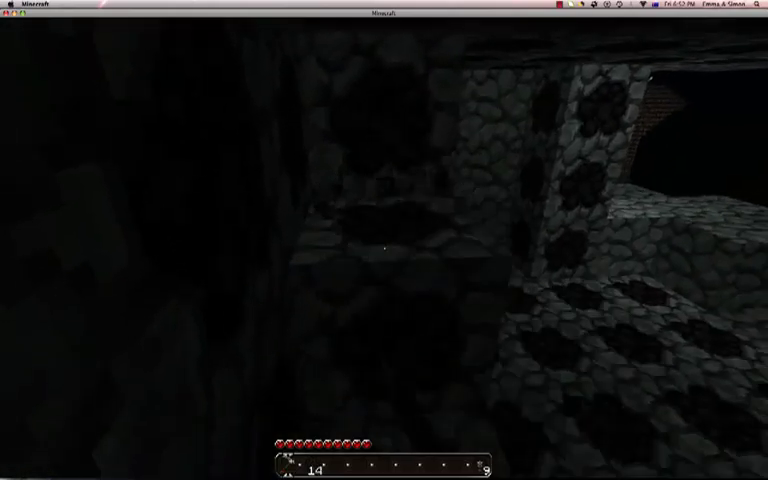
{"action": "left_click", "coordinate": [384, 246]}
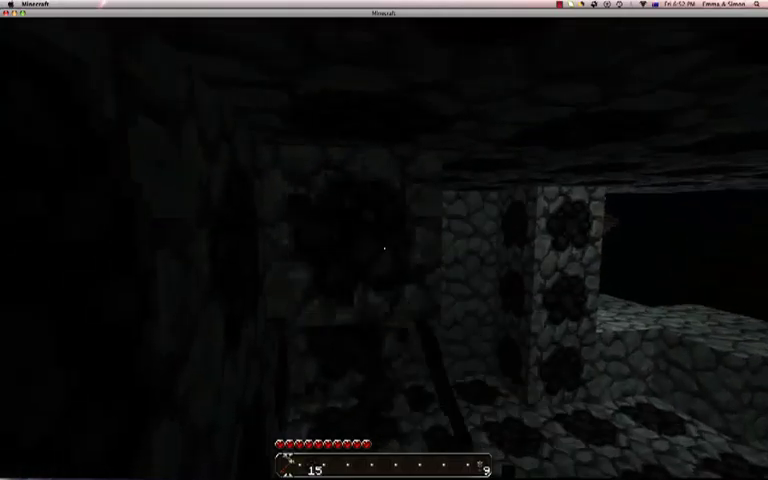
{"action": "left_click", "coordinate": [384, 246]}
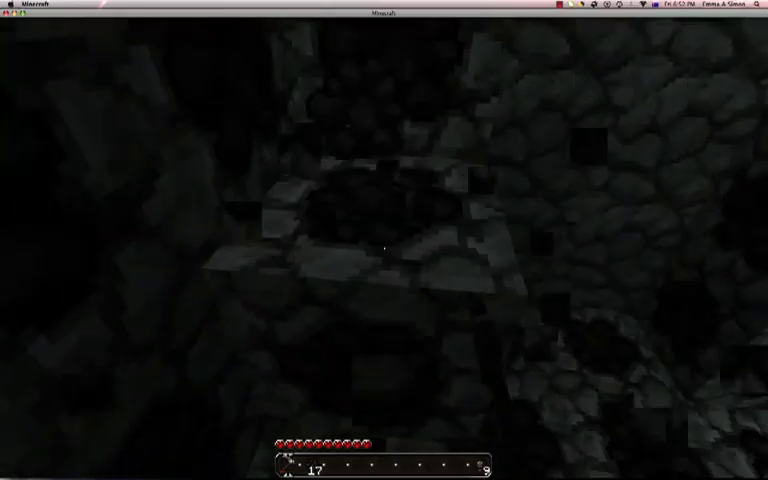
{"action": "left_click", "coordinate": [384, 246]}
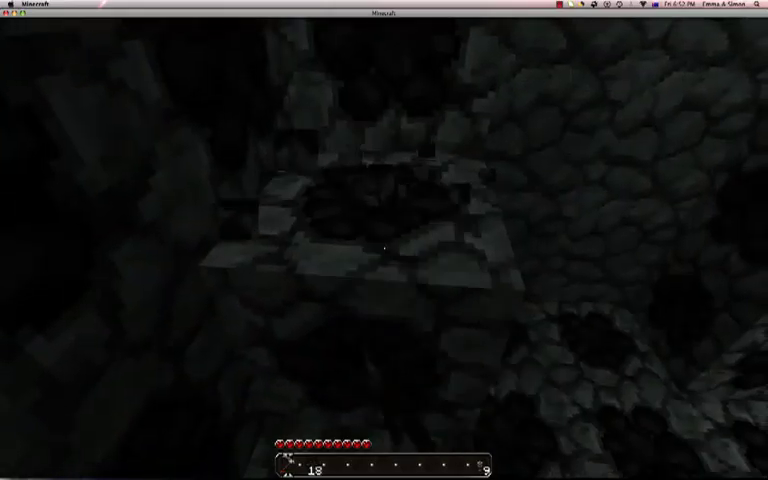
{"action": "left_click", "coordinate": [384, 246]}
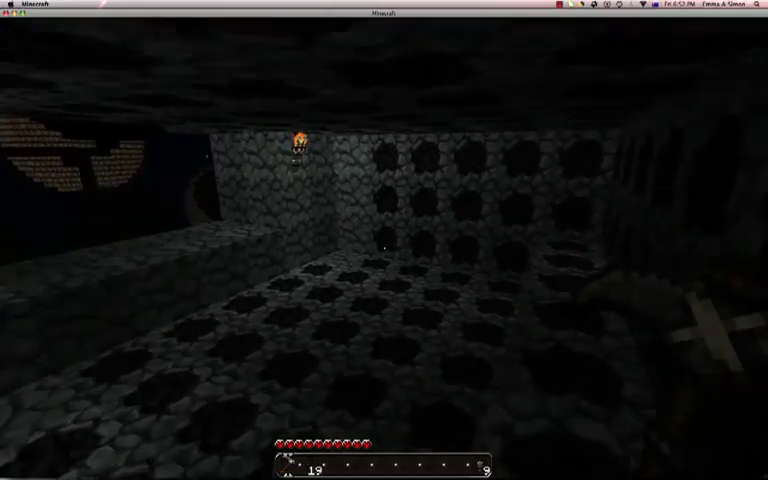
{"action": "left_click", "coordinate": [384, 246]}
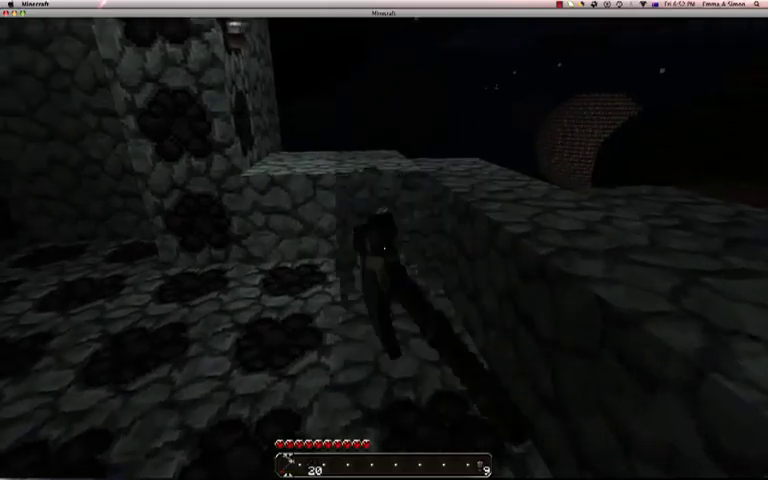
- Mine cobblestone blocks from the orb's walls and ledge
{"action": "left_click", "coordinate": [384, 246]}
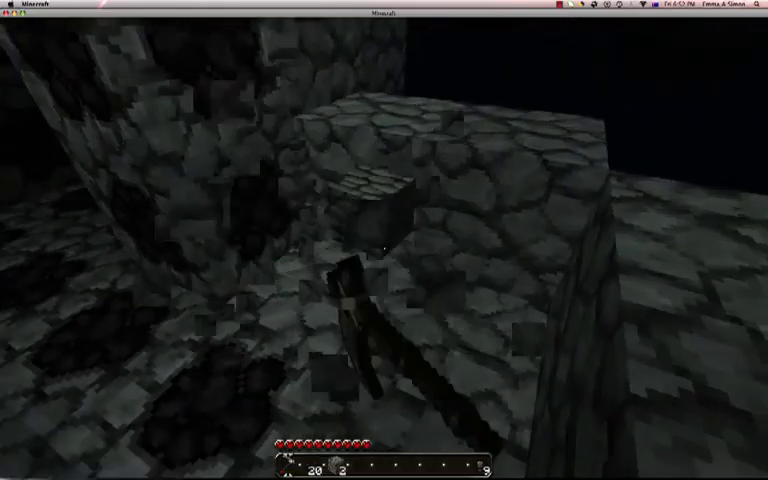
{"action": "left_click", "coordinate": [384, 246]}
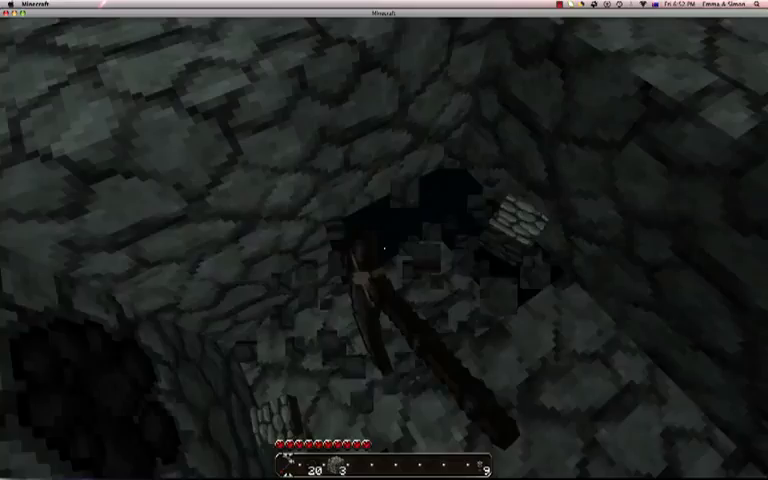
{"action": "left_click", "coordinate": [384, 246]}
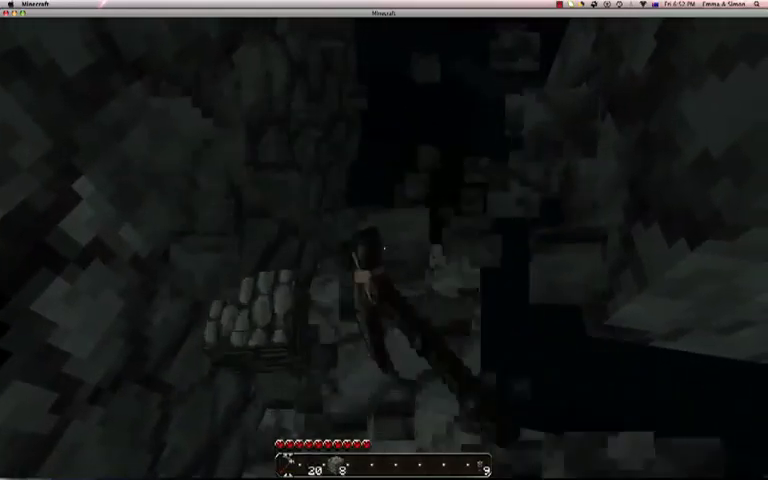
{"action": "left_click", "coordinate": [384, 246]}
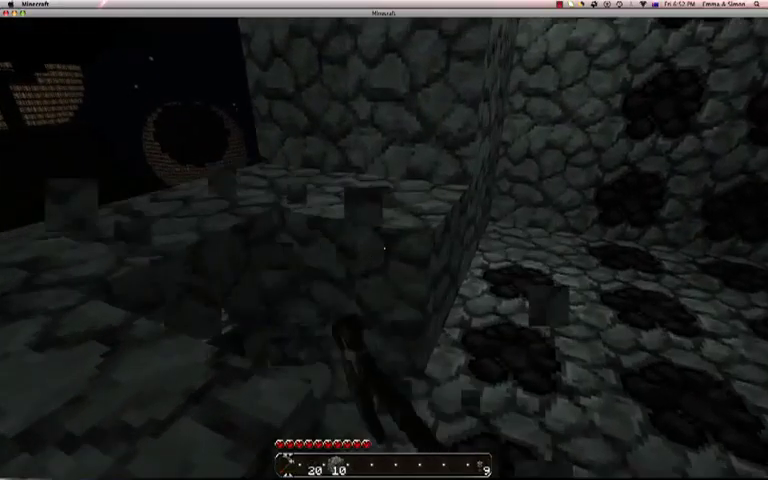
{"action": "left_click", "coordinate": [384, 246]}
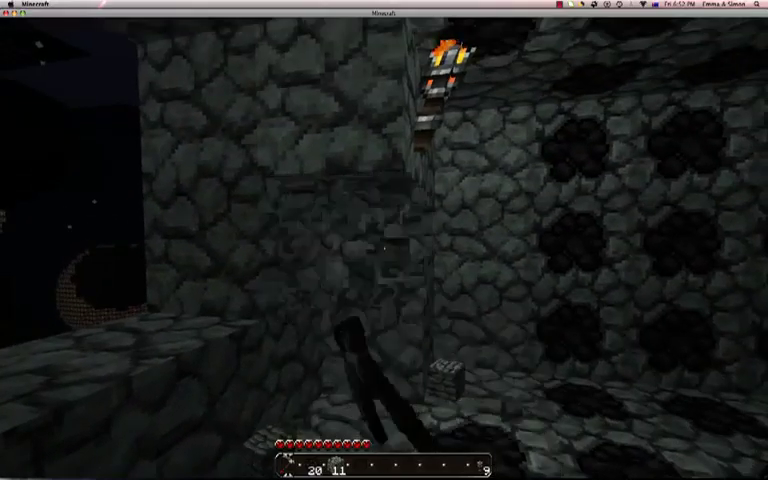
{"action": "left_click", "coordinate": [384, 246]}
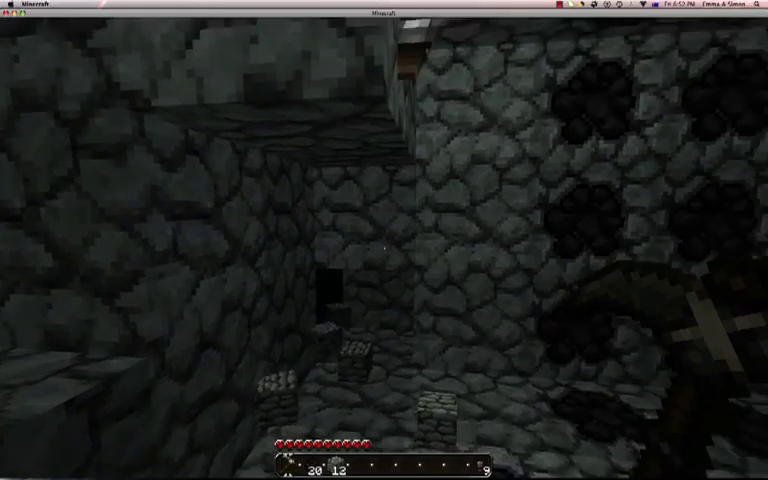
- Pick up the dropped cobblestone, bringing the stack to 28, and tunnel out into the night sky
{"action": "key", "text": "w"}
{"action": "left_click", "coordinate": [384, 246]}
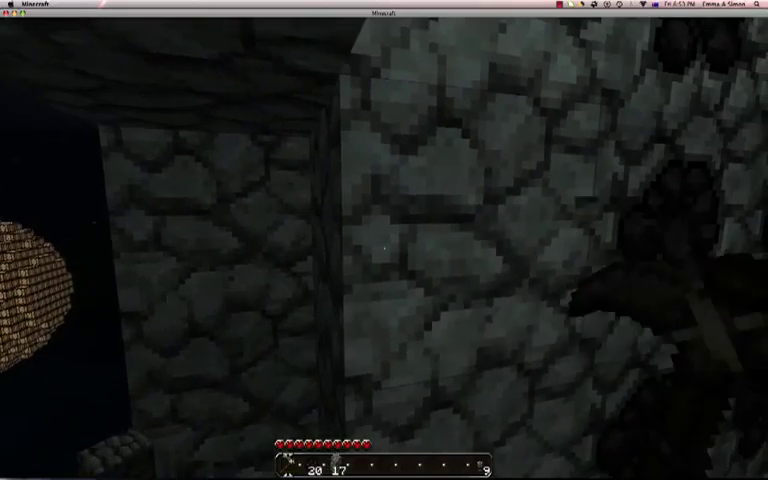
{"action": "left_click", "coordinate": [384, 246]}
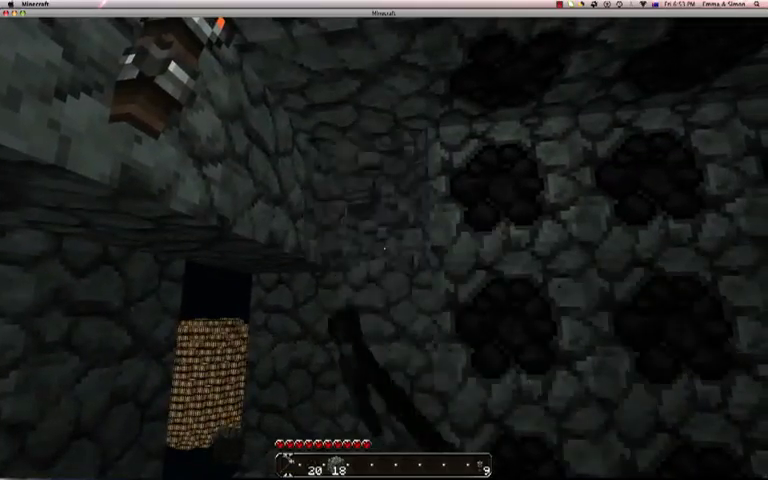
{"action": "left_click_drag", "start_coordinate": [384, 246], "coordinate": [384, 246]}
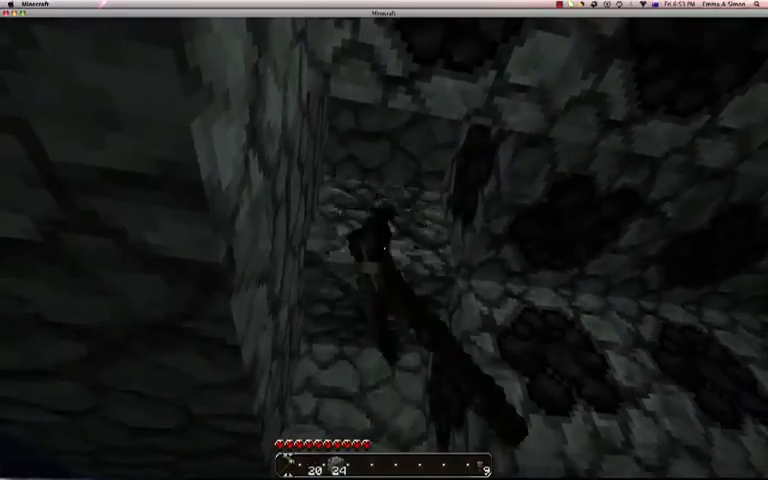
{"action": "left_click_drag", "start_coordinate": [384, 248], "coordinate": [384, 248]}
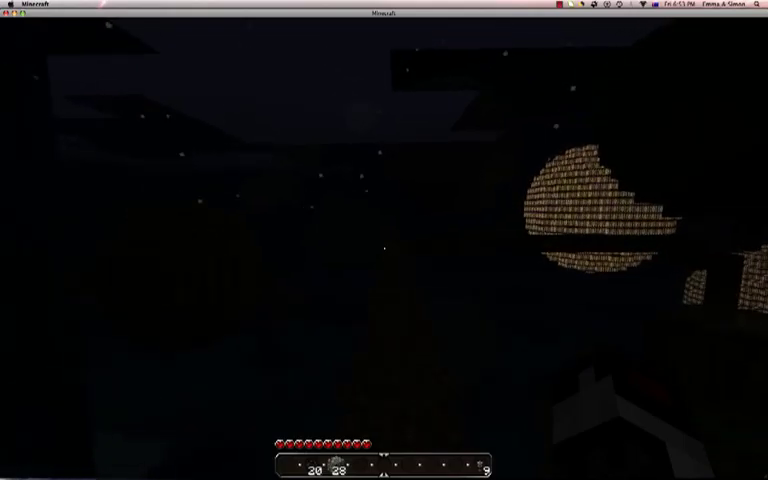
- Save the level, resume play, and fly past the glowstone spheres toward the house
{"action": "key", "text": "Escape"}
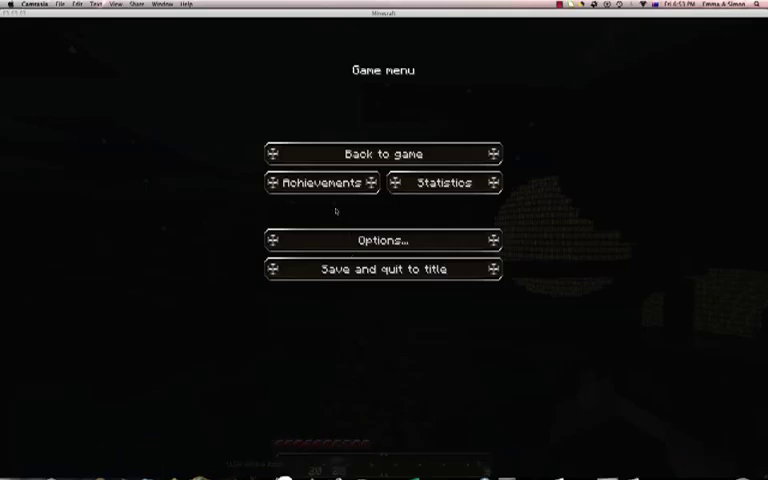
{"action": "key", "text": "Escape"}
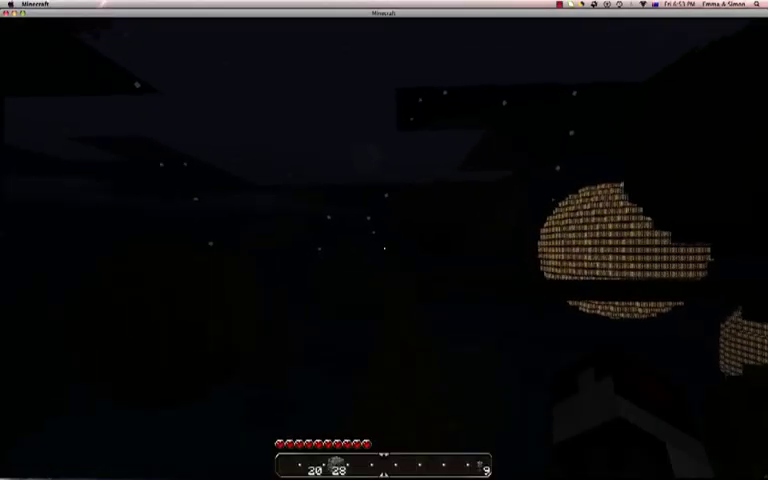
{"action": "key", "text": "w"}
{"action": "key", "text": "w"}
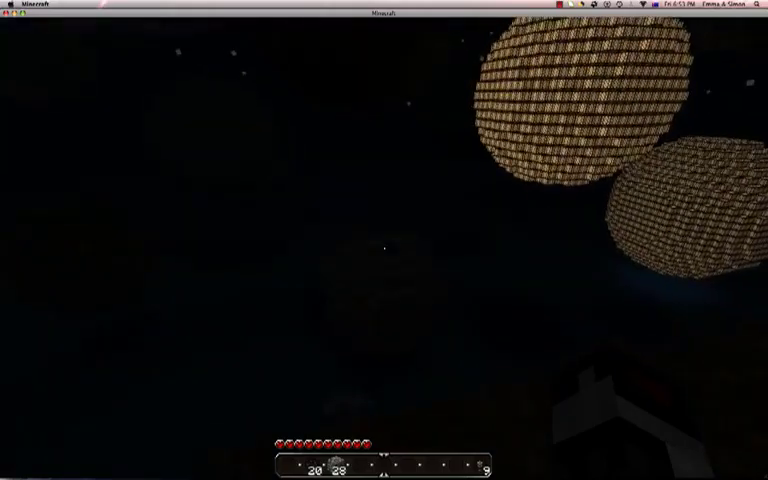
{"action": "key", "text": "w"}
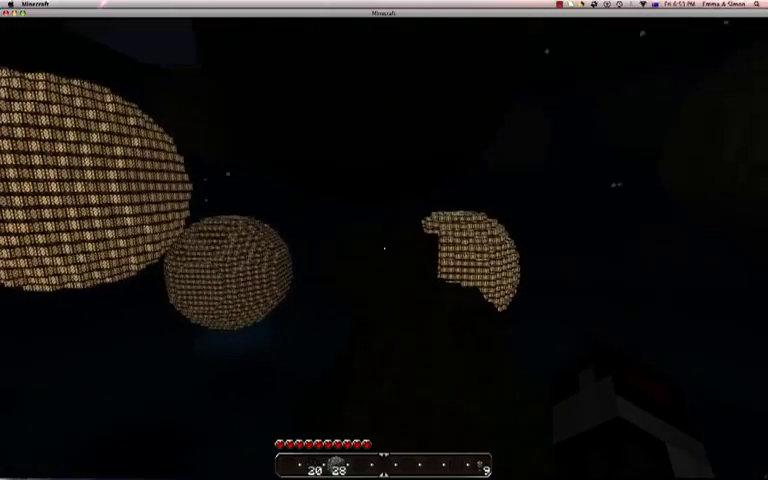
{"action": "key", "text": "w"}
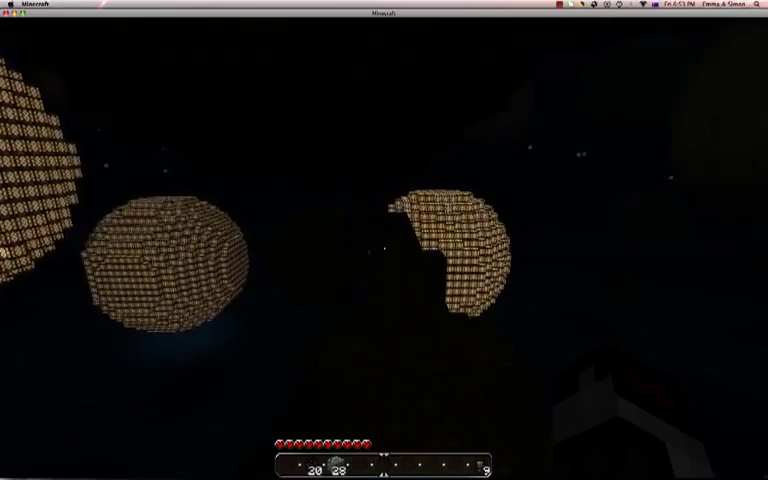
{"action": "key", "text": "w"}
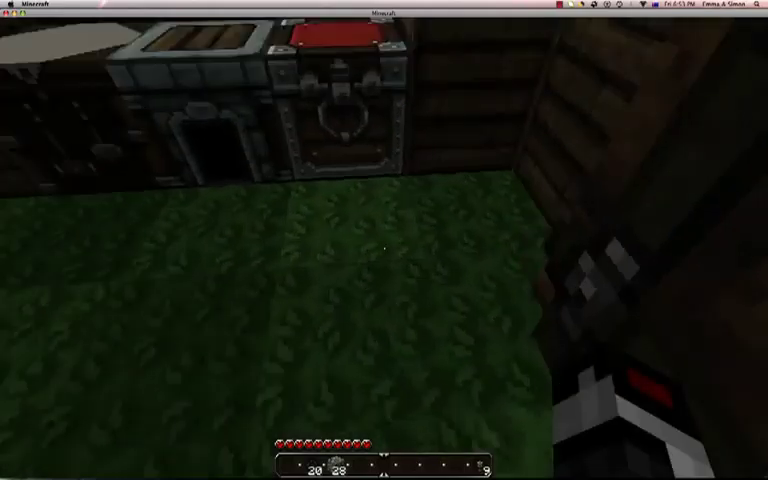
- Put the mined coal and cobblestone into the house chest and close it
{"action": "right_click", "coordinate": [384, 248]}
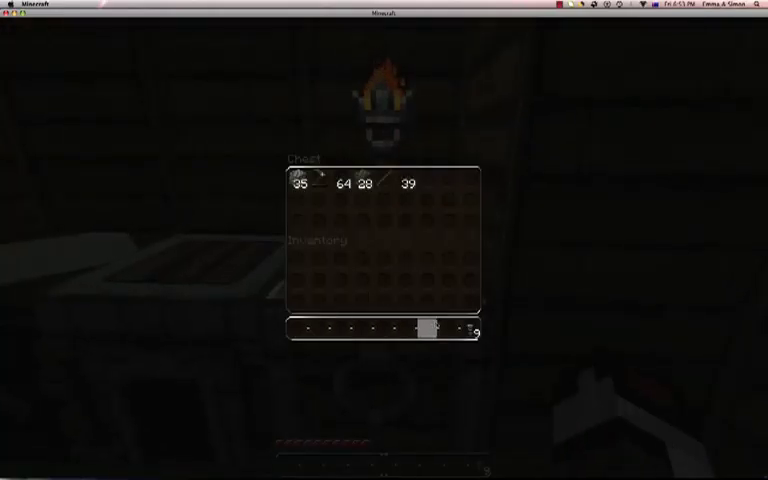
{"action": "key", "text": "Escape"}
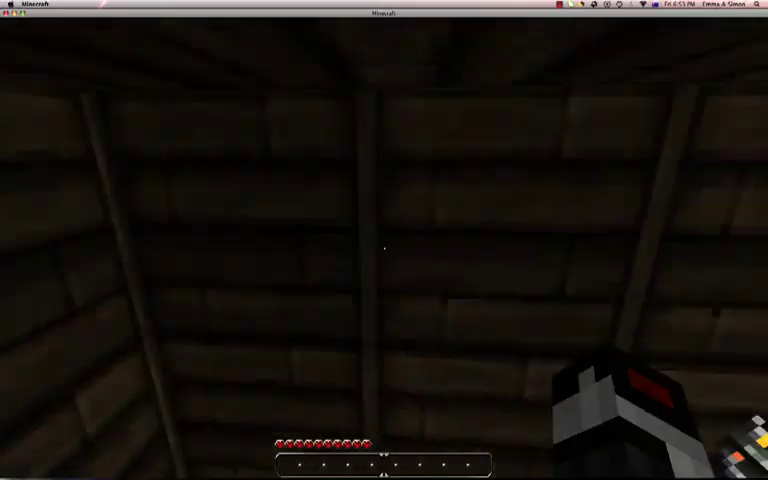